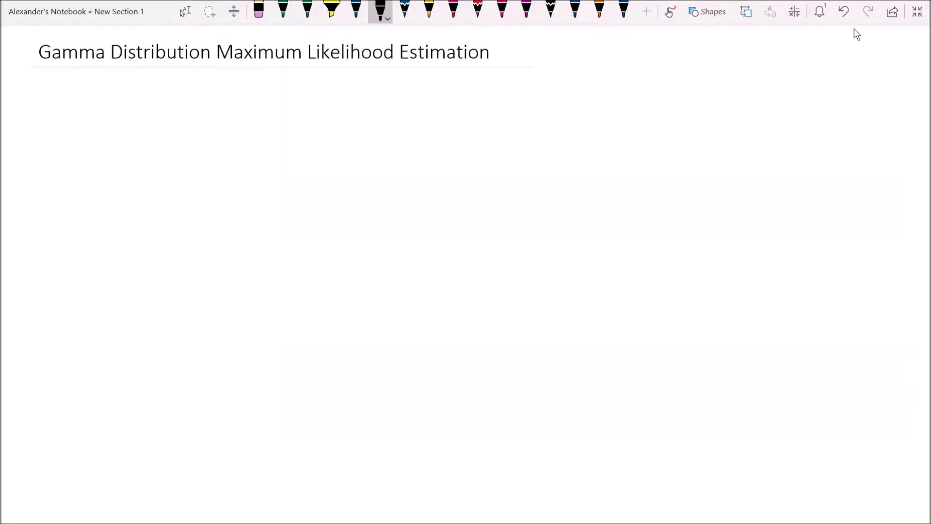
- Ink X ~ Γ(α,λ) followed by P(X = x) = under the title
mouse_move(94, 77)
left_mouse_down()
mouse_move(111, 94)
mouse_move(108, 77)
mouse_move(96, 94)
mouse_move(145, 78)
mouse_move(143, 92)
mouse_move(210, 94)
left_mouse_up()
mouse_move(203, 83)
left_mouse_down()
mouse_move(198, 95)
mouse_move(212, 100)
left_mouse_up()
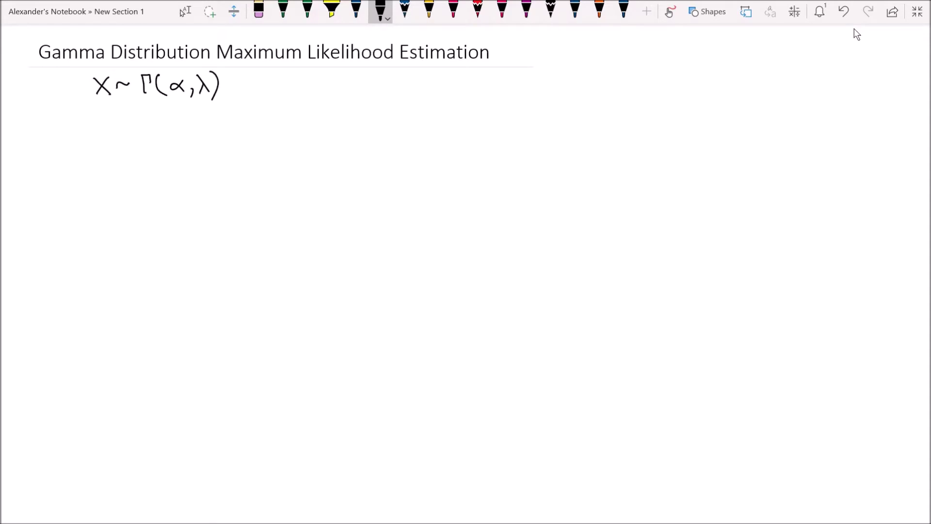
left_click_drag(254, 75, 255, 94)
left_click_drag(257, 74, 262, 85)
mouse_move(261, 71)
left_mouse_down()
mouse_move(260, 92)
mouse_move(274, 71)
mouse_move(279, 97)
mouse_move(307, 79)
left_mouse_up()
left_click_drag(299, 85, 328, 91)
left_click_drag(333, 69, 334, 105)
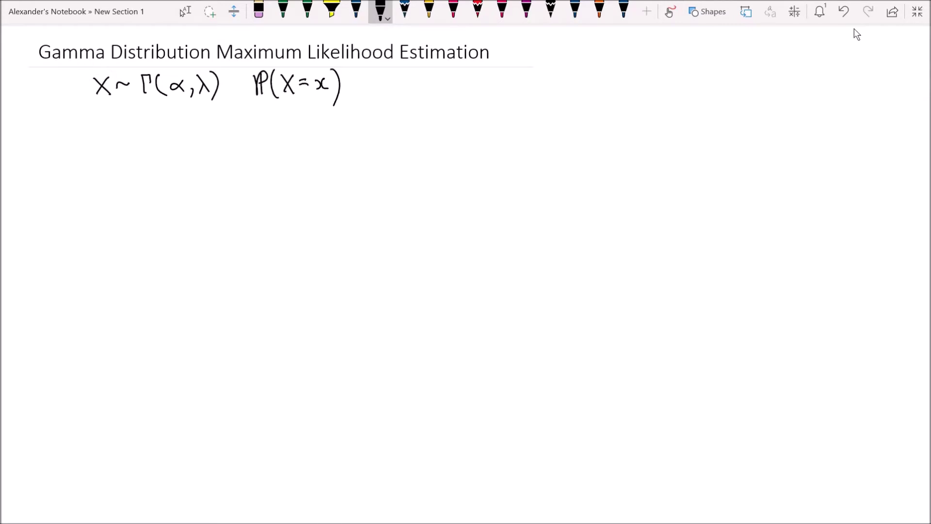
mouse_move(350, 83)
left_mouse_down()
mouse_move(401, 98)
mouse_move(388, 97)
left_mouse_up()
- Write the fraction λ^α e^−λx x^(α−1) over (α−1)!
mouse_move(407, 72)
left_mouse_down()
mouse_move(429, 92)
mouse_move(444, 76)
left_mouse_up()
left_click_drag(445, 67, 456, 84)
mouse_move(450, 75)
left_mouse_down()
mouse_move(446, 83)
mouse_move(500, 90)
left_mouse_up()
mouse_move(510, 81)
left_mouse_down()
mouse_move(505, 90)
mouse_move(516, 95)
mouse_move(548, 74)
left_mouse_up()
left_click_drag(549, 69, 553, 81)
left_click_drag(396, 108, 552, 97)
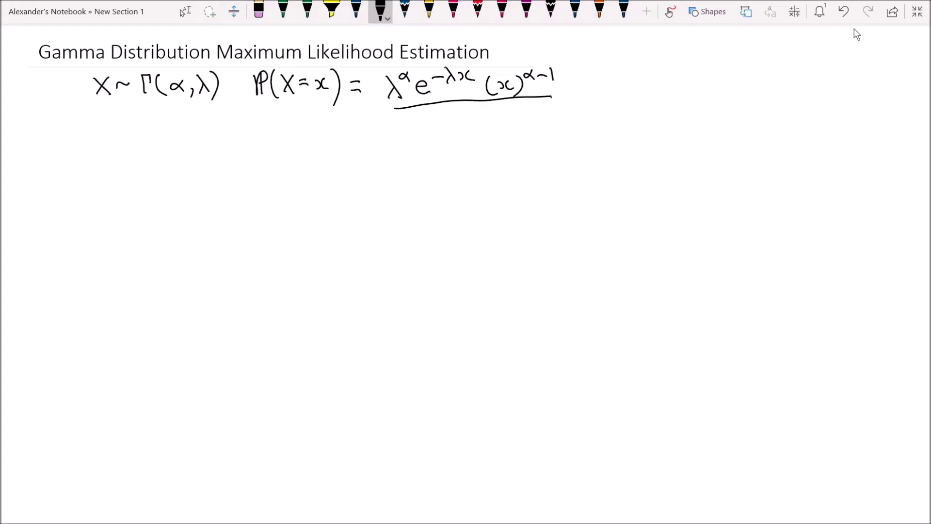
mouse_move(448, 110)
left_mouse_down()
mouse_move(450, 122)
mouse_move(464, 113)
left_mouse_up()
left_click_drag(469, 109, 482, 126)
left_click_drag(436, 107, 436, 126)
left_click(496, 131)
- Add an arrow to Γ(α), label it 'Gamma Function', and begin L(α,λ) below
mouse_move(495, 108)
left_mouse_down()
mouse_move(497, 131)
mouse_move(537, 118)
left_mouse_up()
mouse_move(525, 113)
left_mouse_down()
mouse_move(537, 118)
mouse_move(532, 127)
mouse_move(560, 102)
mouse_move(550, 118)
left_mouse_up()
left_click(559, 111)
mouse_move(568, 100)
left_mouse_down()
mouse_move(549, 117)
mouse_move(584, 103)
mouse_move(594, 117)
mouse_move(557, 124)
left_mouse_up()
mouse_move(553, 131)
left_mouse_down()
mouse_move(561, 130)
mouse_move(560, 168)
mouse_move(578, 156)
left_mouse_up()
left_click_drag(577, 156, 592, 148)
left_click_drag(600, 145, 638, 136)
mouse_move(631, 137)
left_mouse_down()
mouse_move(630, 156)
mouse_move(686, 141)
mouse_move(672, 148)
left_mouse_up()
left_click_drag(664, 141, 679, 138)
left_click_drag(681, 145, 691, 145)
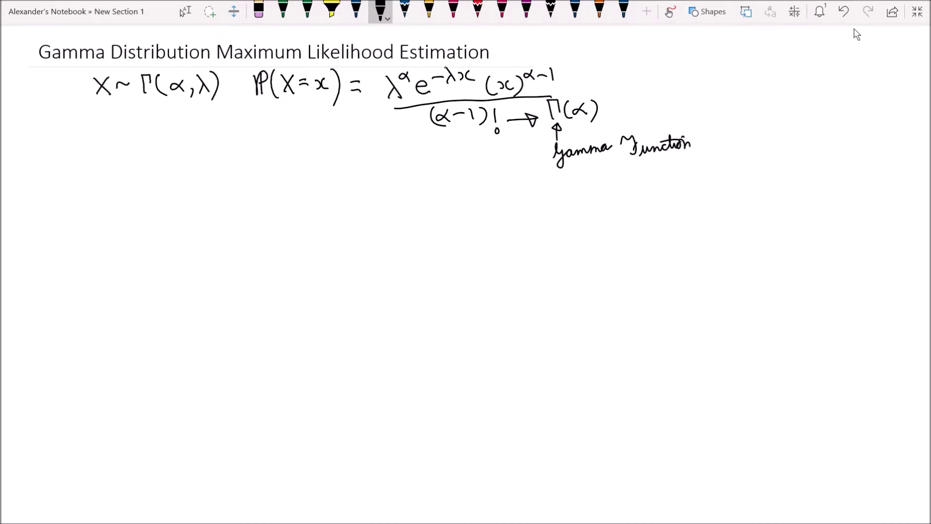
mouse_move(82, 188)
left_mouse_down()
mouse_move(78, 218)
mouse_move(95, 219)
mouse_move(111, 196)
mouse_move(119, 220)
mouse_move(140, 200)
mouse_move(142, 223)
mouse_move(153, 194)
mouse_move(165, 233)
left_mouse_up()
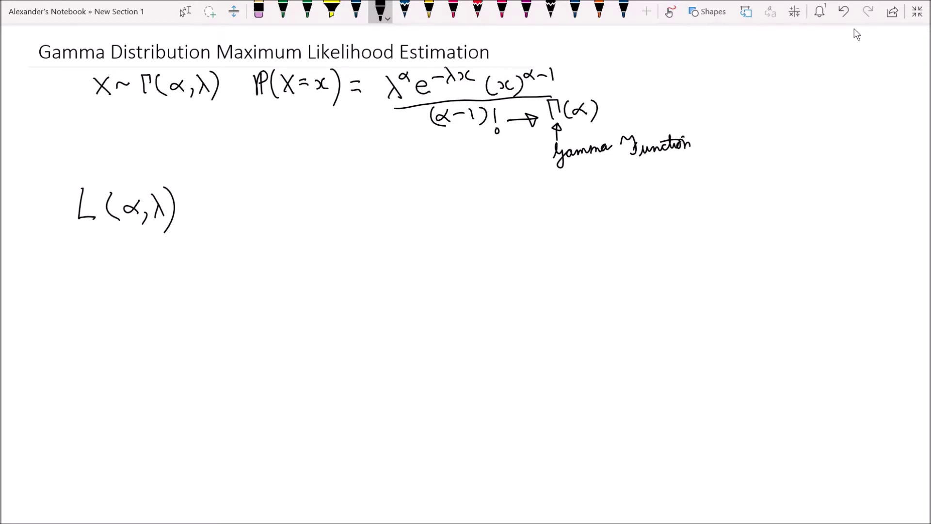
- Write = ∏ from i=1 to n of P(Xᵢ = xᵢ) after L(α,λ), and underline P(X=x)
left_click_drag(187, 206, 194, 206)
left_click_drag(188, 210, 196, 209)
left_click_drag(262, 103, 329, 110)
mouse_move(226, 194)
left_mouse_down()
mouse_move(227, 220)
mouse_move(243, 192)
left_mouse_up()
left_click_drag(220, 230, 233, 236)
left_click_drag(239, 229, 242, 239)
left_click_drag(223, 178, 247, 215)
mouse_move(249, 186)
left_mouse_down()
mouse_move(254, 216)
mouse_move(269, 216)
left_mouse_up()
mouse_move(277, 190)
left_mouse_down()
mouse_move(271, 215)
mouse_move(288, 208)
mouse_move(297, 216)
mouse_move(314, 201)
left_mouse_up()
mouse_move(304, 208)
left_mouse_down()
mouse_move(331, 202)
mouse_move(346, 225)
left_mouse_up()
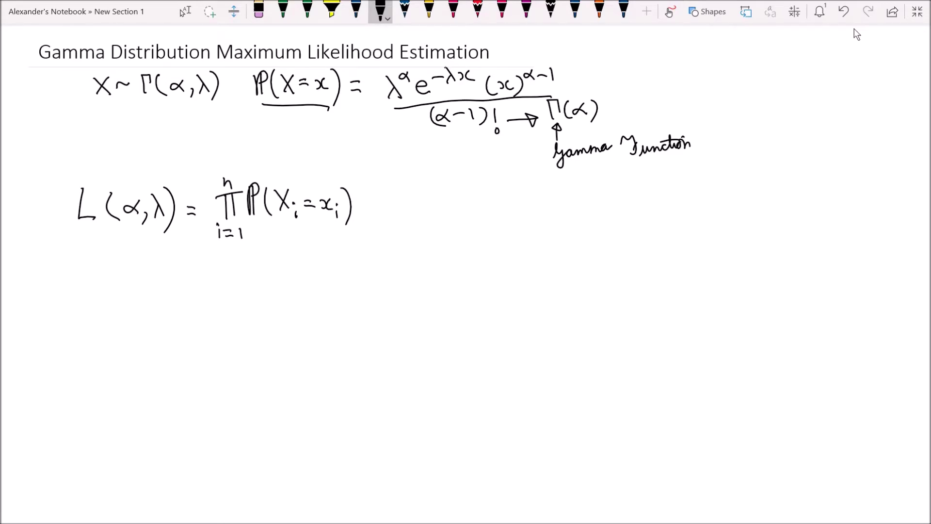
- Add = ∏ from i=1 to n of λ^α e^−λxᵢ
left_click_drag(370, 208, 382, 208)
mouse_move(371, 215)
left_mouse_down()
mouse_move(410, 204)
mouse_move(420, 219)
mouse_move(426, 198)
left_mouse_up()
left_click_drag(404, 233, 403, 225)
left_click_drag(409, 230, 421, 234)
left_click_drag(422, 227, 426, 238)
mouse_move(409, 180)
left_mouse_down()
mouse_move(453, 204)
mouse_move(441, 205)
mouse_move(462, 190)
mouse_move(479, 200)
mouse_move(493, 181)
left_mouse_up()
mouse_move(493, 169)
left_mouse_down()
mouse_move(504, 188)
mouse_move(494, 189)
mouse_move(516, 186)
left_mouse_up()
left_click_drag(516, 171, 508, 186)
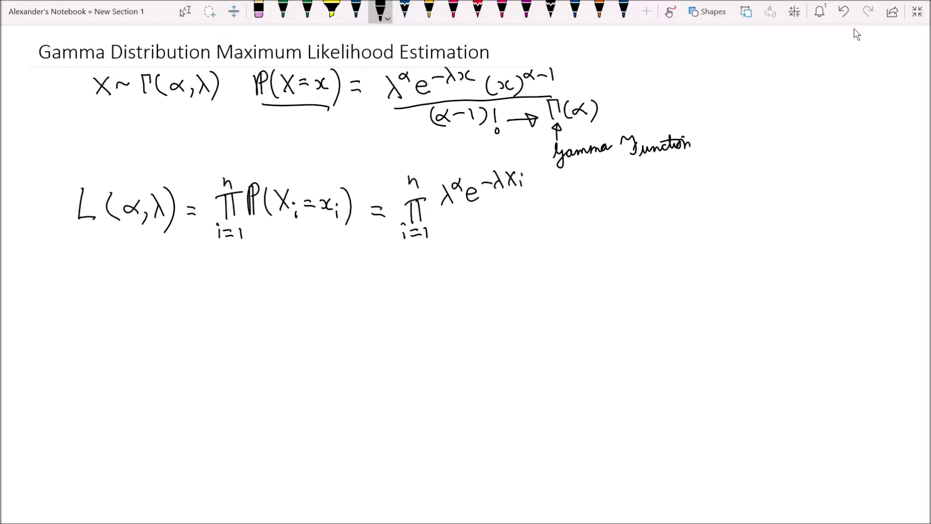
- Complete the product term with (xᵢ)^(α−1) over Γ(α)
mouse_move(535, 189)
left_mouse_down()
mouse_move(534, 205)
mouse_move(548, 203)
left_mouse_up()
mouse_move(548, 190)
left_mouse_down()
mouse_move(541, 203)
mouse_move(562, 206)
left_mouse_up()
mouse_move(576, 178)
left_mouse_down()
mouse_move(568, 183)
mouse_move(579, 188)
left_mouse_up()
left_click_drag(578, 181, 592, 187)
left_click_drag(451, 221, 592, 211)
left_click_drag(502, 218, 504, 227)
mouse_move(492, 219)
left_mouse_down()
mouse_move(503, 217)
mouse_move(491, 237)
left_mouse_up()
mouse_move(518, 217)
left_mouse_down()
mouse_move(514, 236)
mouse_move(537, 242)
left_mouse_up()
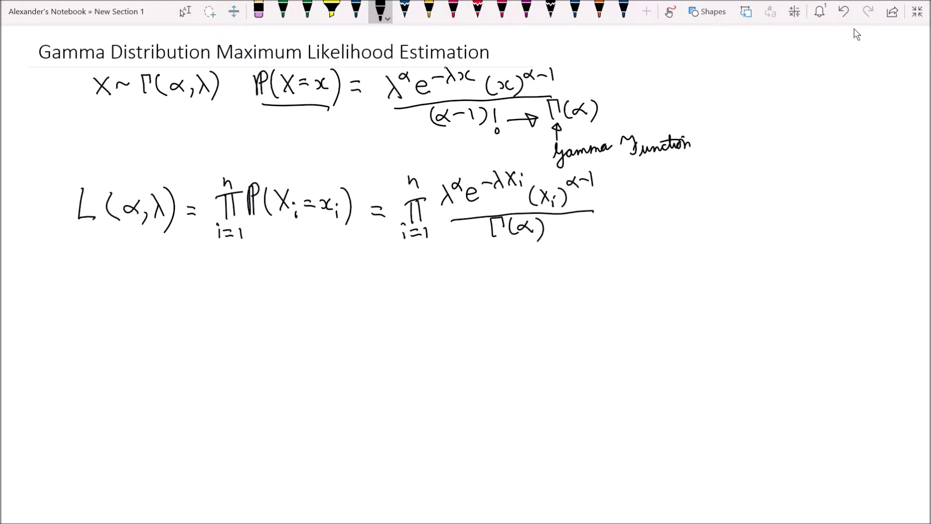
- Begin the note 'Estimator need to use' below the likelihood
mouse_move(151, 270)
left_mouse_down()
mouse_move(164, 284)
mouse_move(173, 272)
mouse_move(185, 286)
mouse_move(224, 277)
left_mouse_up()
mouse_move(203, 273)
left_mouse_down()
mouse_move(275, 278)
mouse_move(295, 262)
mouse_move(308, 268)
left_mouse_up()
mouse_move(315, 271)
left_mouse_down()
mouse_move(395, 277)
mouse_move(413, 270)
left_mouse_up()
- Finish the note with 'Capitals {Xᵢ}'
mouse_move(407, 274)
left_mouse_down()
mouse_move(420, 259)
mouse_move(404, 262)
left_mouse_up()
left_click_drag(412, 272, 421, 277)
left_click_drag(382, 266, 387, 263)
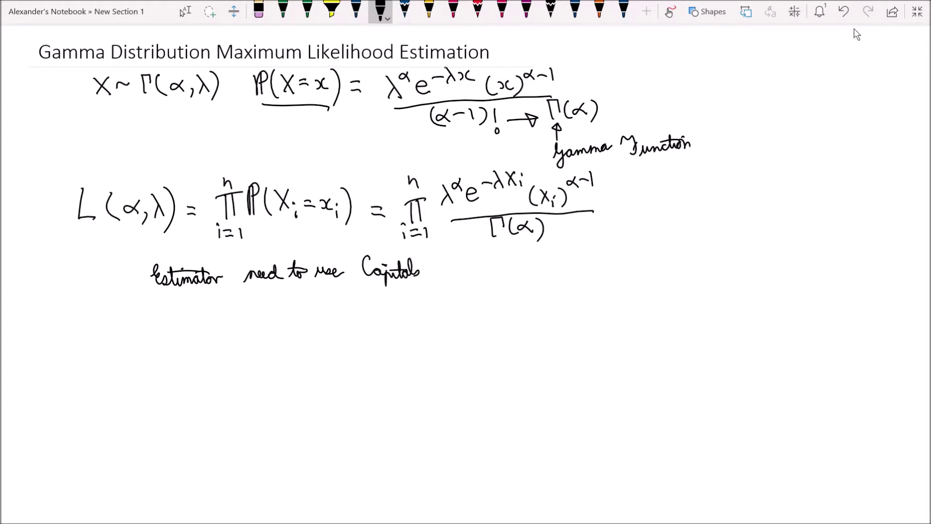
left_click_drag(448, 258, 463, 277)
mouse_move(462, 258)
left_mouse_down()
mouse_move(449, 277)
mouse_move(469, 280)
mouse_move(430, 269)
mouse_move(438, 283)
left_mouse_up()
left_click_drag(477, 253, 482, 288)
- Write 'Estimate xᵢ {xᵢ}' on the next line
mouse_move(144, 313)
left_mouse_down()
mouse_move(183, 315)
mouse_move(203, 301)
mouse_move(207, 313)
mouse_move(181, 305)
mouse_move(241, 323)
mouse_move(283, 316)
left_mouse_up()
mouse_move(298, 315)
left_mouse_down()
mouse_move(261, 312)
mouse_move(265, 325)
left_mouse_up()
left_click_drag(307, 297, 309, 323)
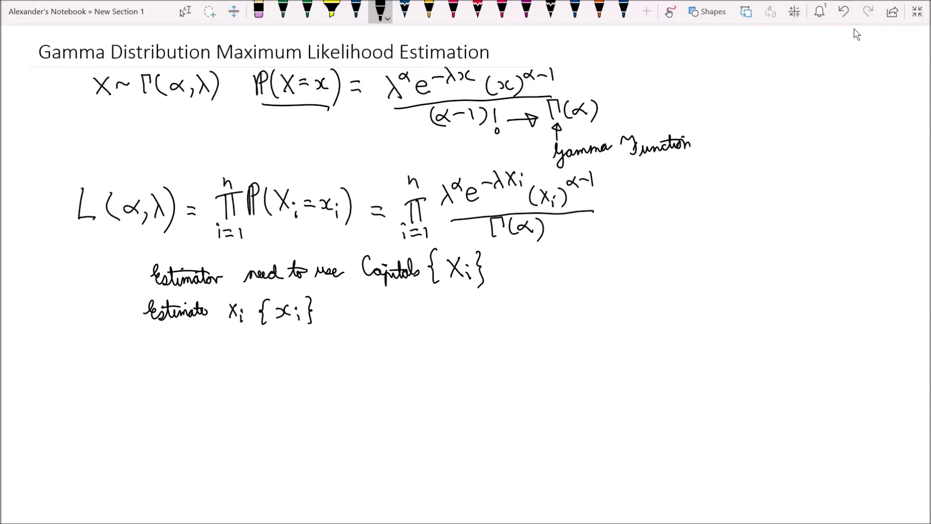
- Below the notes, write logₑ(L(α,λ)) = l(α,λ)
scroll(856, 34, "down", 1)
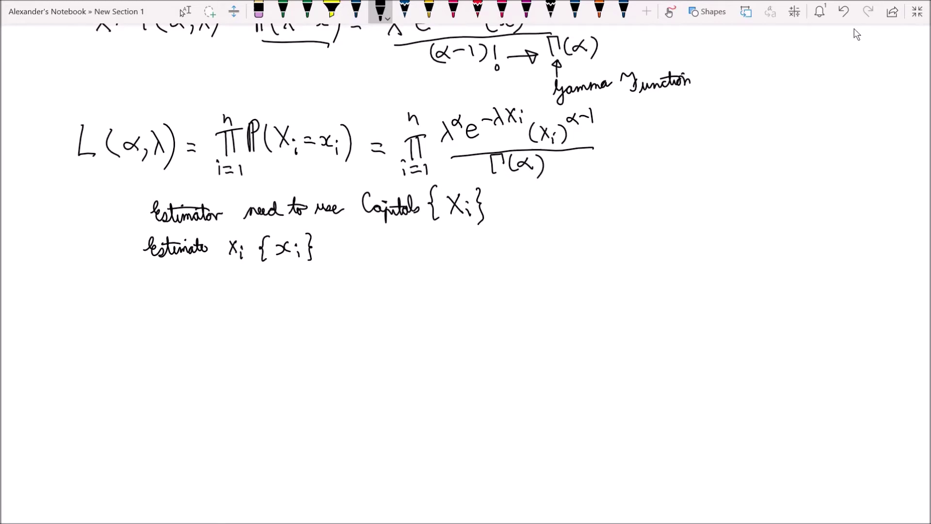
mouse_move(97, 340)
left_mouse_down()
mouse_move(122, 326)
mouse_move(120, 358)
mouse_move(138, 339)
mouse_move(143, 346)
mouse_move(206, 316)
left_mouse_up()
mouse_move(205, 326)
left_mouse_down()
mouse_move(200, 336)
mouse_move(225, 329)
left_mouse_up()
mouse_move(217, 320)
left_mouse_down()
mouse_move(210, 331)
mouse_move(231, 343)
mouse_move(275, 320)
left_mouse_up()
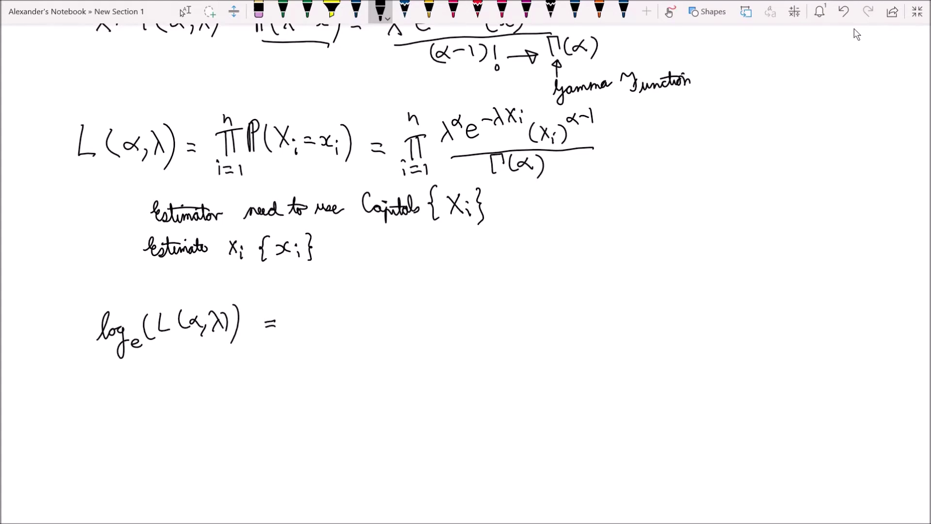
mouse_move(295, 324)
left_mouse_down()
mouse_move(303, 299)
mouse_move(308, 323)
mouse_move(328, 334)
mouse_move(343, 306)
left_mouse_up()
mouse_move(348, 318)
left_mouse_down()
mouse_move(345, 330)
mouse_move(368, 322)
left_mouse_up()
left_click_drag(360, 309, 353, 333)
mouse_move(370, 296)
left_mouse_down()
mouse_move(378, 317)
mouse_move(371, 333)
left_mouse_up()
- Draw an arrow under l labelled 'Log-likelihood function'
left_click_drag(301, 351, 301, 334)
mouse_move(296, 341)
left_mouse_down()
mouse_move(300, 332)
mouse_move(306, 341)
mouse_move(299, 374)
left_mouse_up()
mouse_move(300, 369)
left_mouse_down()
mouse_move(298, 391)
mouse_move(320, 372)
left_mouse_up()
mouse_move(322, 377)
left_mouse_down()
mouse_move(327, 358)
mouse_move(358, 354)
mouse_move(369, 367)
mouse_move(381, 353)
mouse_move(377, 372)
left_mouse_up()
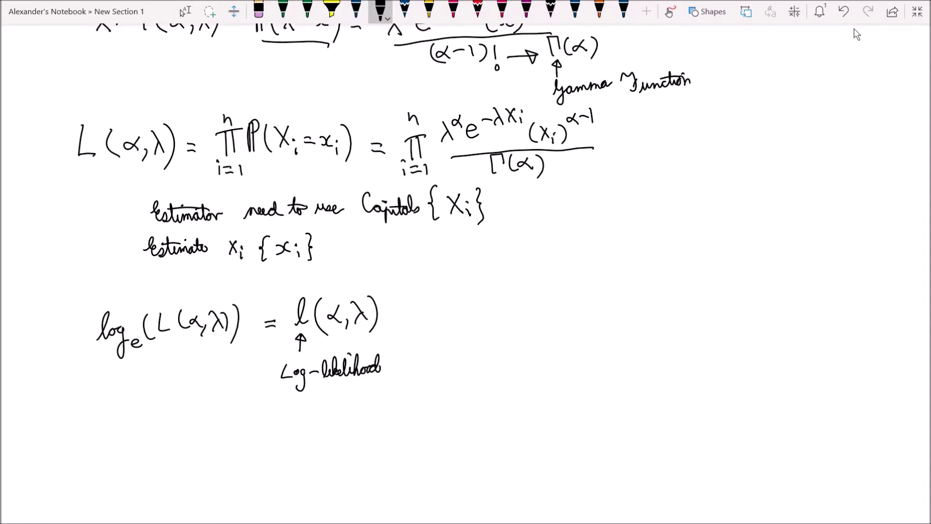
mouse_move(309, 387)
left_mouse_down()
mouse_move(305, 411)
mouse_move(320, 392)
mouse_move(363, 388)
mouse_move(349, 390)
left_mouse_up()
left_click_drag(303, 395, 308, 393)
left_click_drag(344, 388, 353, 385)
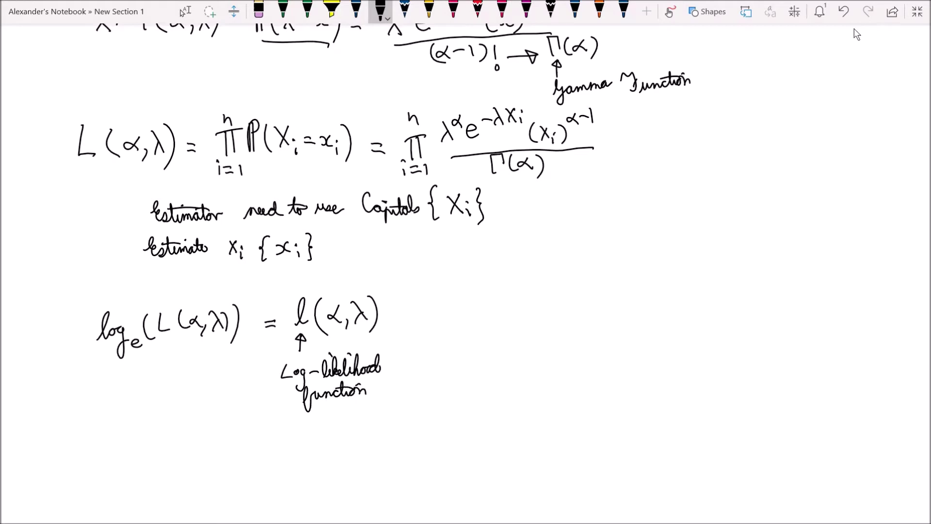
- Add = ln( with a product starting at i=1
left_click_drag(393, 300, 401, 299)
left_click_drag(390, 309, 404, 307)
mouse_move(437, 270)
left_mouse_down()
mouse_move(439, 294)
mouse_move(454, 292)
mouse_move(475, 339)
left_mouse_up()
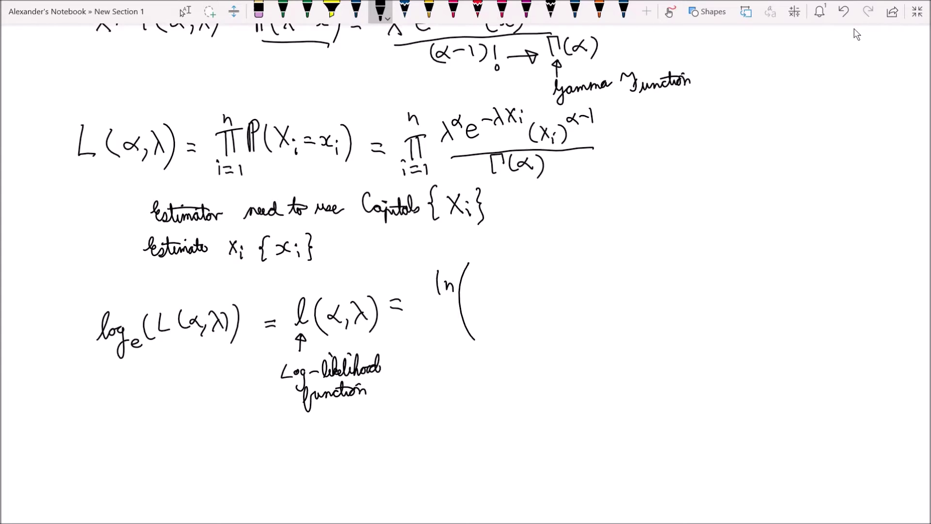
left_click_drag(474, 278, 476, 297)
mouse_move(487, 278)
left_mouse_down()
mouse_move(488, 295)
mouse_move(494, 276)
left_mouse_up()
left_click_drag(473, 307, 474, 312)
left_click_drag(478, 306, 486, 310)
left_click_drag(492, 304, 494, 316)
- Fill the product up to n with λ^α e^−λxᵢ (xᵢ)^(α−1)/Γ(α), and close the parenthesis
left_click_drag(478, 272, 515, 285)
mouse_move(511, 278)
left_mouse_down()
mouse_move(505, 286)
mouse_move(529, 270)
left_mouse_up()
left_click_drag(533, 276, 546, 283)
left_click_drag(553, 266, 560, 265)
mouse_move(567, 251)
left_mouse_down()
mouse_move(571, 264)
mouse_move(558, 264)
left_mouse_up()
left_click_drag(573, 246, 603, 285)
mouse_move(612, 262)
left_mouse_down()
mouse_move(626, 279)
mouse_move(673, 243)
left_mouse_up()
left_click_drag(515, 300, 650, 284)
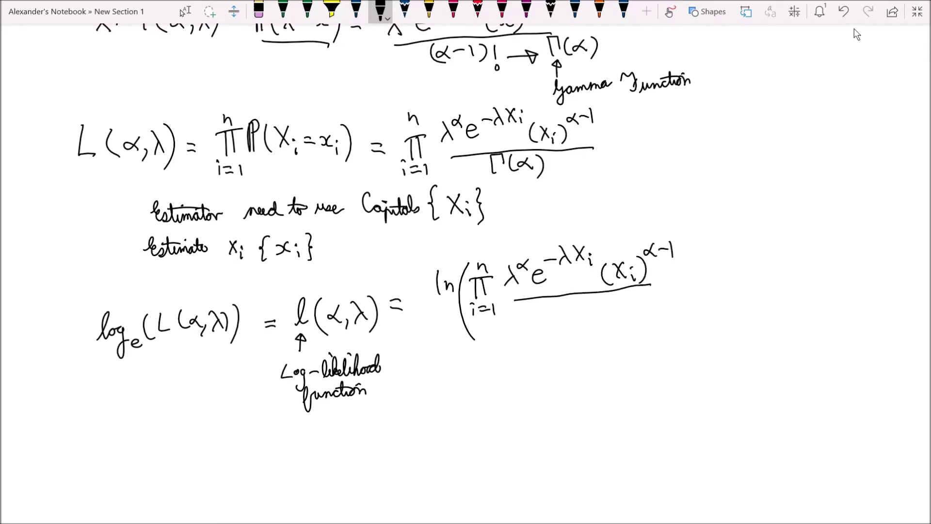
left_click_drag(550, 323, 563, 305)
left_click_drag(570, 310, 602, 320)
left_click_drag(678, 239, 655, 330)
scroll(609, 362, "up", 5)
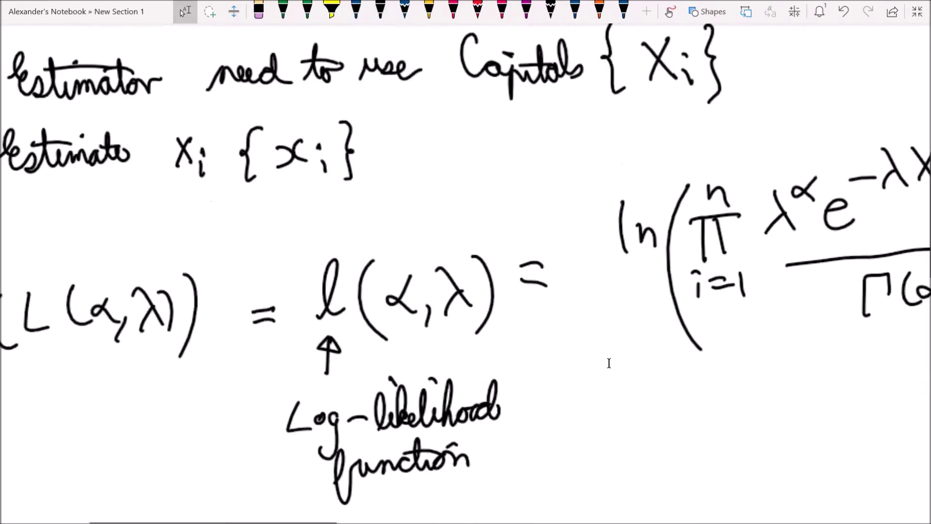
- On a new line, write ln( λ^nα e^−λΣXᵢ
scroll(609, 363, "down", 4)
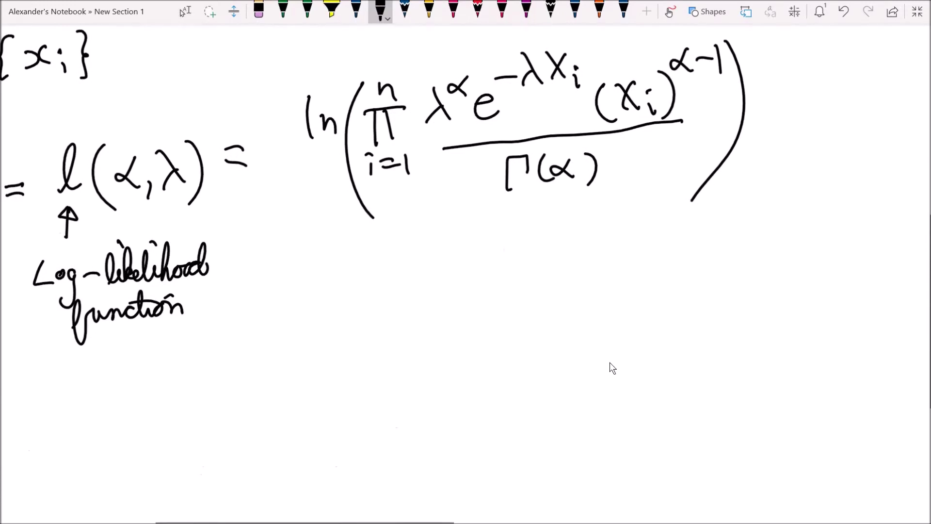
left_click_drag(283, 278, 284, 311)
left_click_drag(291, 311, 304, 310)
left_click_drag(332, 279, 331, 371)
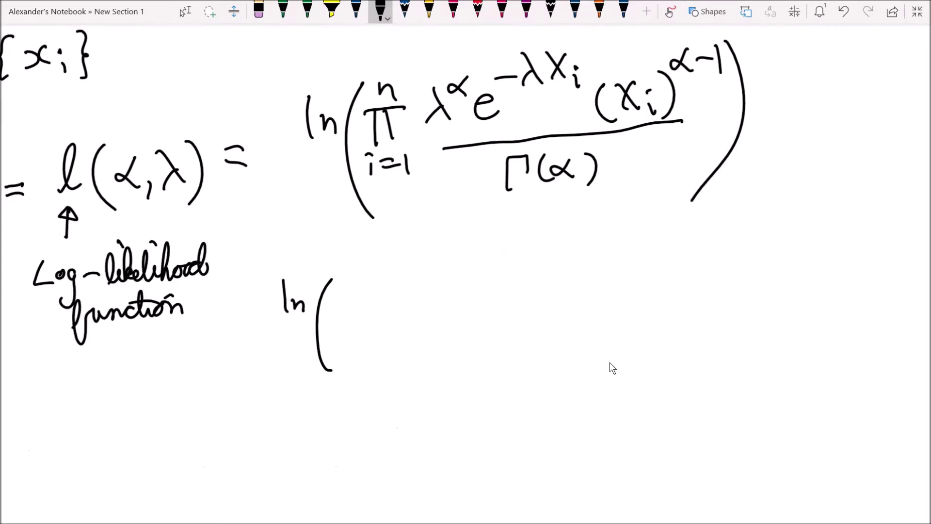
mouse_move(353, 283)
left_mouse_down()
mouse_move(374, 312)
mouse_move(353, 314)
mouse_move(381, 285)
mouse_move(401, 280)
left_mouse_up()
left_click(397, 268)
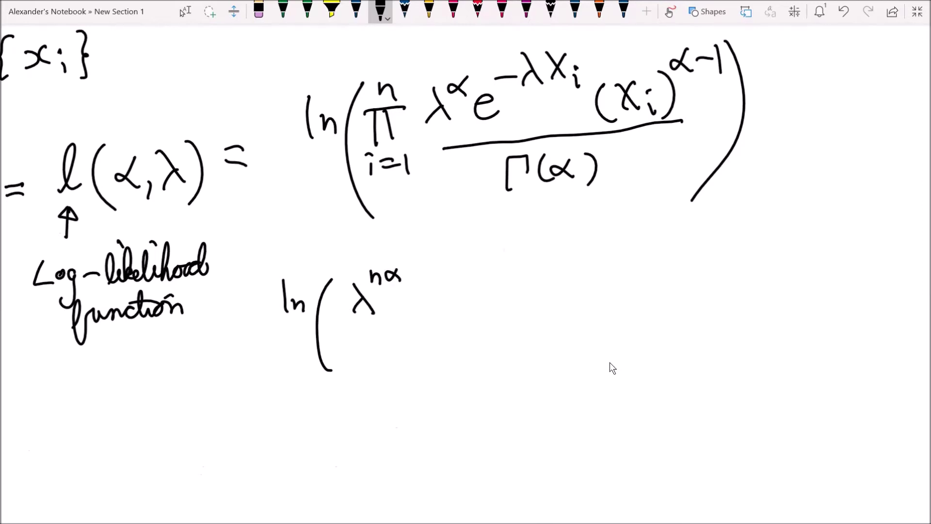
mouse_move(415, 296)
left_mouse_down()
mouse_move(432, 295)
mouse_move(438, 306)
mouse_move(453, 275)
left_mouse_up()
mouse_move(458, 255)
left_mouse_down()
mouse_move(474, 279)
mouse_move(459, 283)
left_mouse_up()
mouse_move(502, 263)
left_mouse_down()
mouse_move(477, 251)
mouse_move(497, 275)
mouse_move(523, 274)
mouse_move(510, 276)
left_mouse_up()
mouse_move(530, 271)
left_mouse_down()
mouse_move(533, 280)
mouse_move(533, 264)
left_mouse_up()
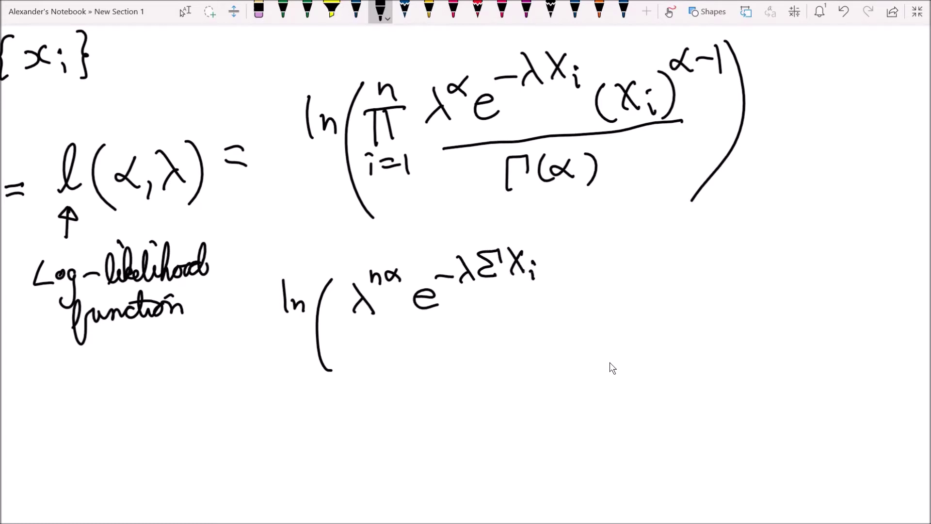
- Append a product symbol with limits i=1 to n
left_click_drag(564, 274, 564, 296)
mouse_move(574, 274)
left_mouse_down()
mouse_move(577, 295)
mouse_move(585, 272)
left_mouse_up()
left_click(553, 304)
mouse_move(555, 311)
left_mouse_down()
mouse_move(557, 322)
mouse_move(573, 310)
left_mouse_up()
left_click(582, 308)
left_click_drag(556, 320, 585, 321)
mouse_move(560, 252)
left_mouse_down()
mouse_move(604, 301)
mouse_move(625, 292)
mouse_move(609, 292)
left_mouse_up()
- Complete the numerator as (Π xᵢ)^(α−1) by adding (xᵢ), parentheses and the exponent α−1
left_click_drag(632, 291, 633, 302)
left_click(629, 285)
left_click_drag(637, 262, 638, 306)
left_click_drag(553, 260, 562, 324)
mouse_move(652, 253)
left_mouse_down()
mouse_move(665, 286)
mouse_move(645, 306)
left_mouse_up()
left_click_drag(677, 233, 670, 247)
left_click_drag(680, 241, 698, 239)
left_click_drag(702, 227, 706, 245)
- Draw an arrow to a side note reading x₁^(α−1)·x₂^(α−1)…
mouse_move(679, 90)
left_mouse_down()
mouse_move(778, 156)
mouse_move(776, 196)
mouse_move(766, 198)
left_mouse_up()
left_click_drag(782, 193, 788, 207)
mouse_move(802, 164)
left_mouse_down()
mouse_move(801, 176)
mouse_move(818, 166)
left_mouse_up()
mouse_move(822, 155)
left_mouse_down()
mouse_move(825, 178)
mouse_move(856, 193)
mouse_move(845, 198)
left_mouse_up()
left_click(827, 194)
left_click(853, 175)
left_click_drag(861, 195, 874, 208)
mouse_move(880, 162)
left_mouse_down()
mouse_move(868, 169)
mouse_move(882, 177)
left_mouse_up()
mouse_move(884, 169)
left_mouse_down()
mouse_move(902, 172)
mouse_move(896, 196)
left_mouse_up()
left_click_drag(902, 196, 910, 194)
left_click_drag(911, 196, 919, 196)
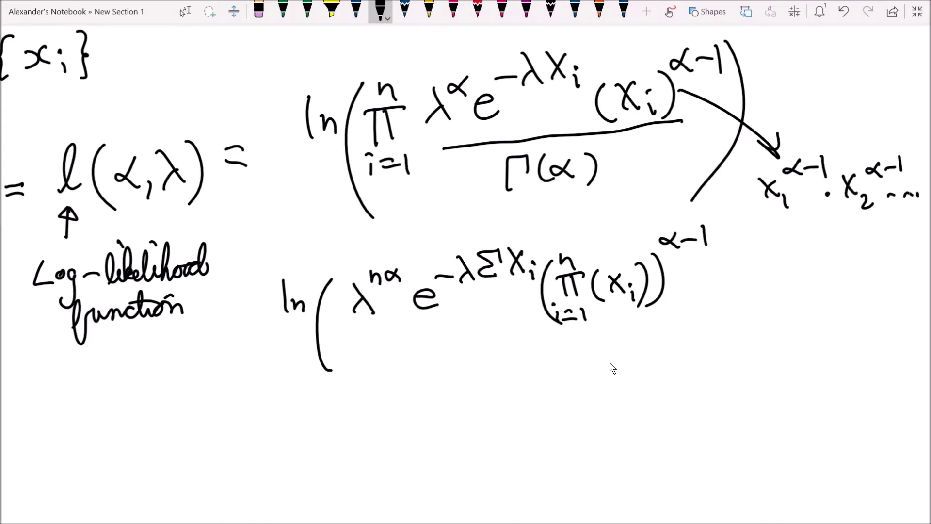
- Write (x₁·x₂…xₙ)^(α−1) under the expansion, then draw a fraction bar and begin Γ below it
mouse_move(771, 236)
left_mouse_down()
mouse_move(774, 271)
mouse_move(790, 257)
left_mouse_up()
mouse_move(798, 238)
left_mouse_down()
mouse_move(783, 257)
mouse_move(801, 266)
mouse_move(834, 255)
mouse_move(824, 258)
left_mouse_up()
left_click(811, 253)
mouse_move(836, 248)
left_mouse_down()
mouse_move(848, 258)
mouse_move(895, 257)
left_mouse_up()
left_click(853, 255)
mouse_move(894, 236)
left_mouse_down()
mouse_move(881, 257)
mouse_move(904, 260)
left_mouse_up()
left_click_drag(905, 233, 907, 265)
left_click_drag(917, 214, 928, 224)
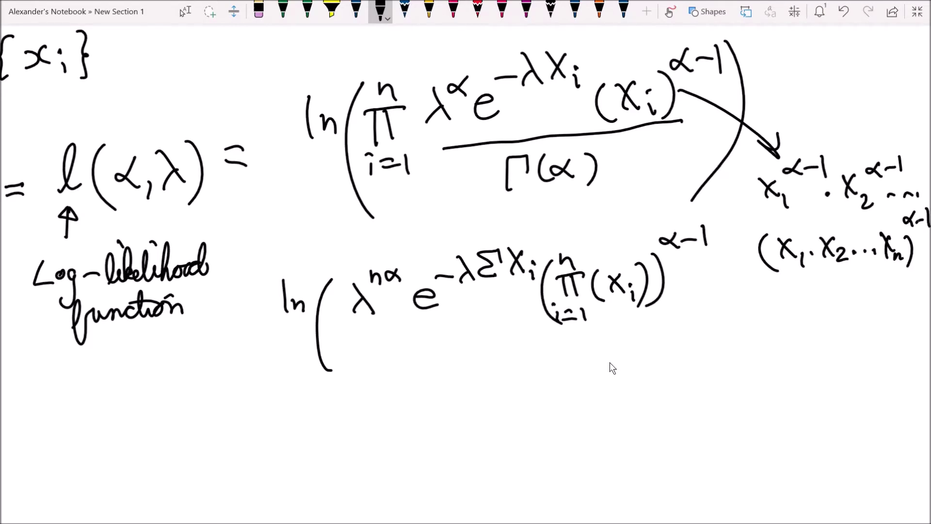
mouse_move(343, 343)
left_mouse_down()
mouse_move(484, 348)
mouse_move(677, 336)
left_mouse_up()
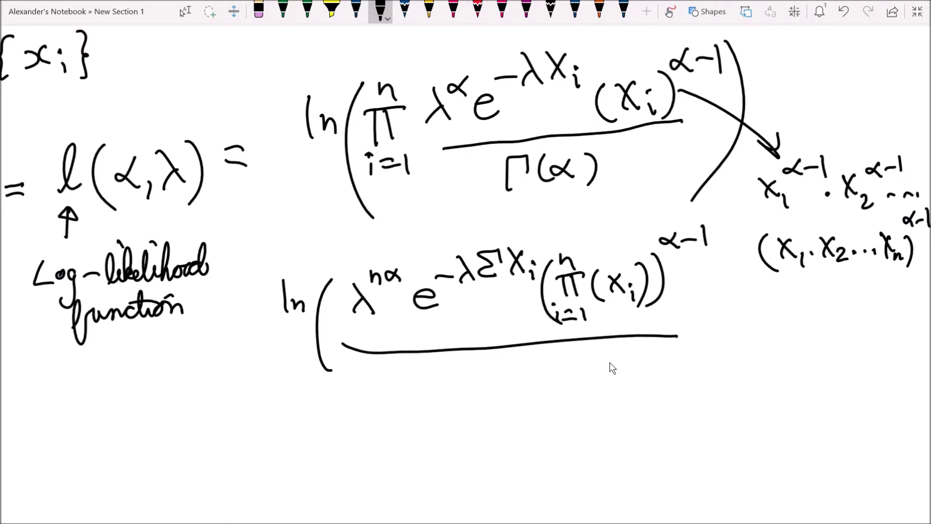
mouse_move(452, 360)
left_mouse_down()
mouse_move(431, 378)
mouse_move(444, 404)
mouse_move(475, 375)
mouse_move(488, 389)
mouse_move(518, 389)
left_mouse_up()
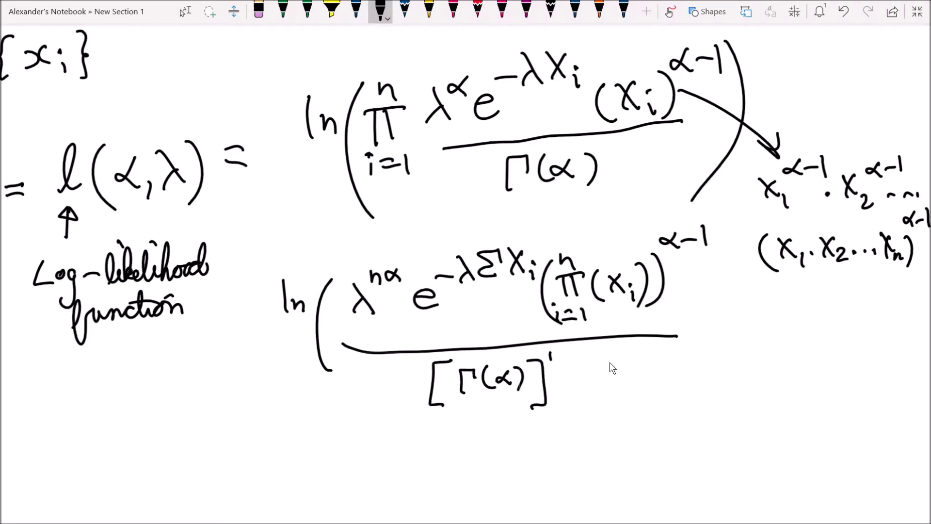